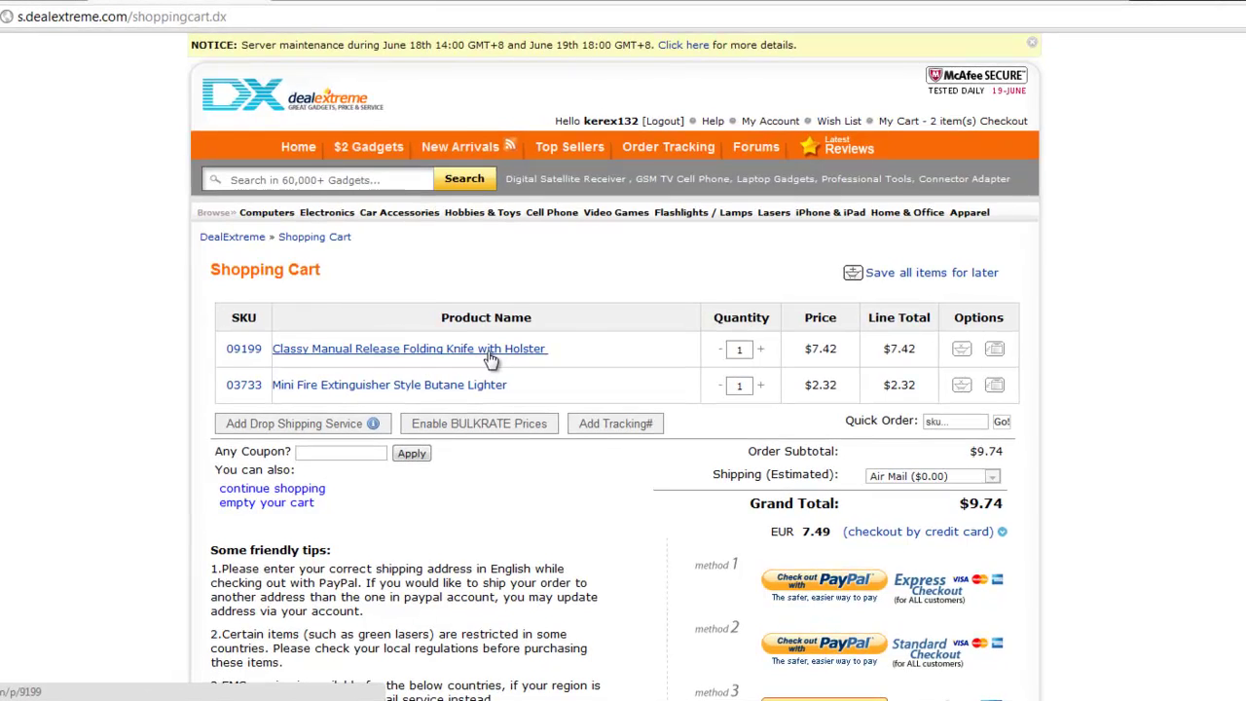
Open the Classy Manual Release Folding Knife with Holster product page ($7.42)
{"action": "left_click", "coordinate": [502, 351]}
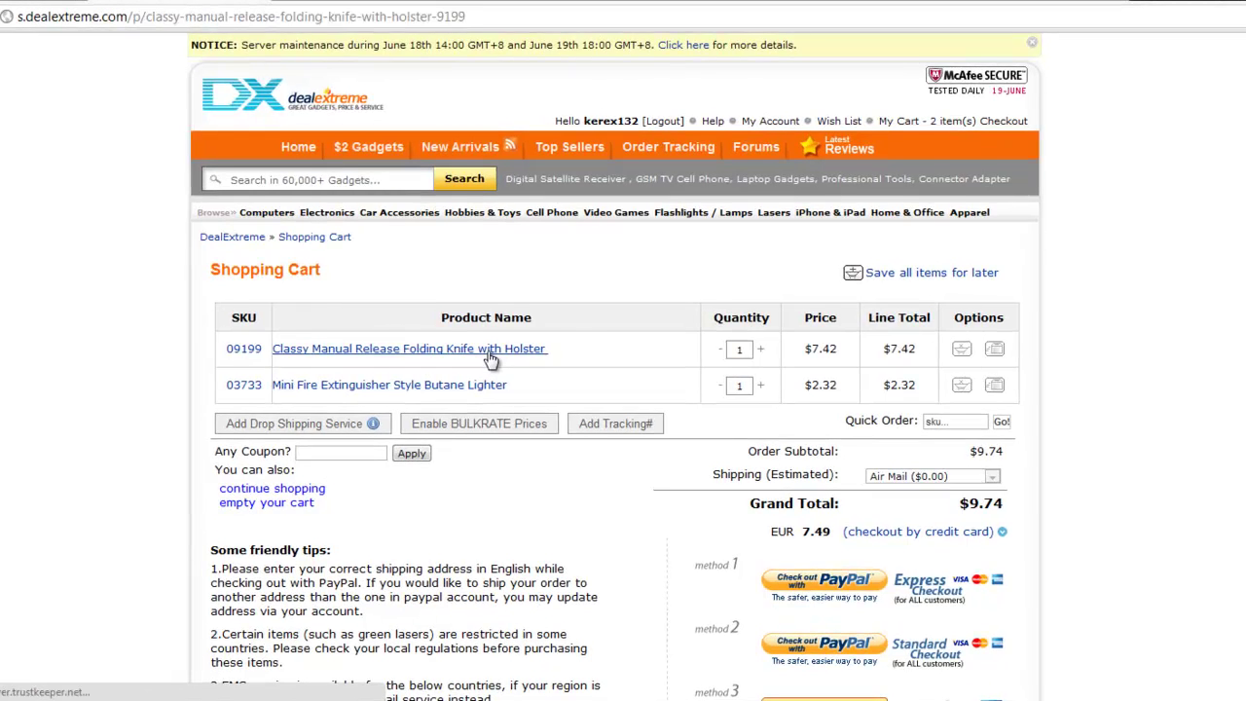
{"action": "scroll", "coordinate": [465, 376], "scroll_direction": "down", "scroll_amount": 3}
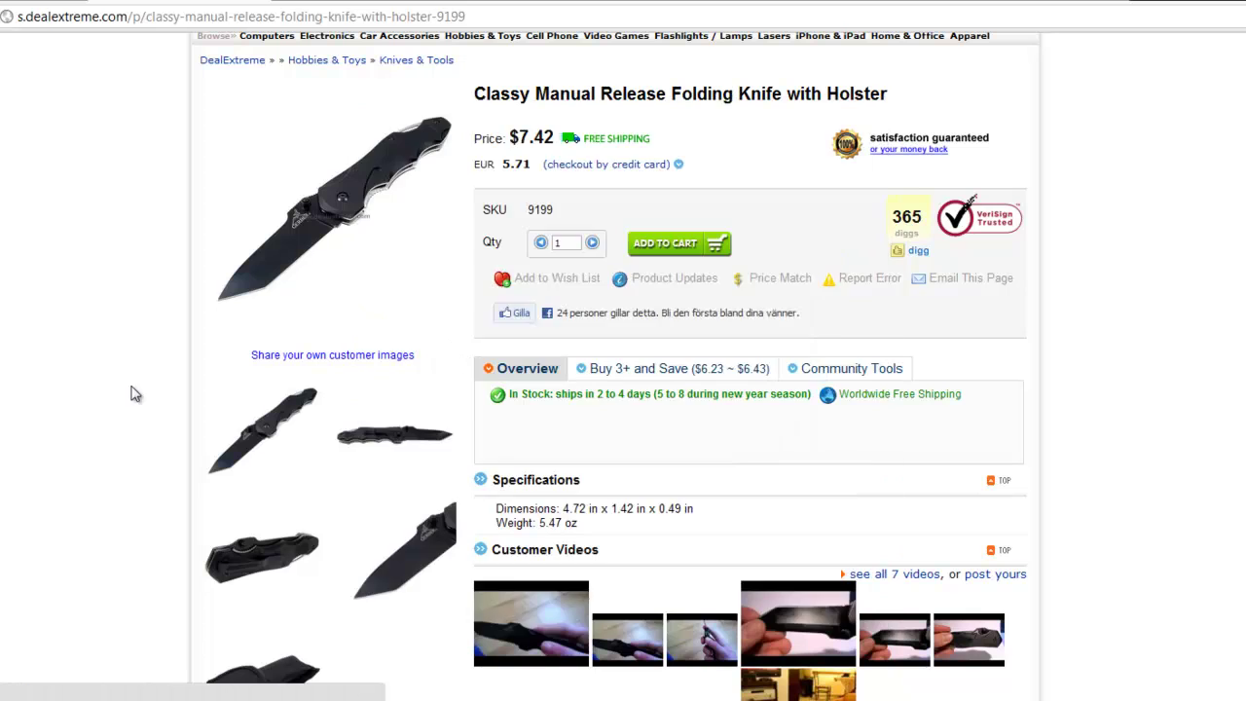
{"action": "scroll", "coordinate": [329, 565], "scroll_direction": "down", "scroll_amount": 3}
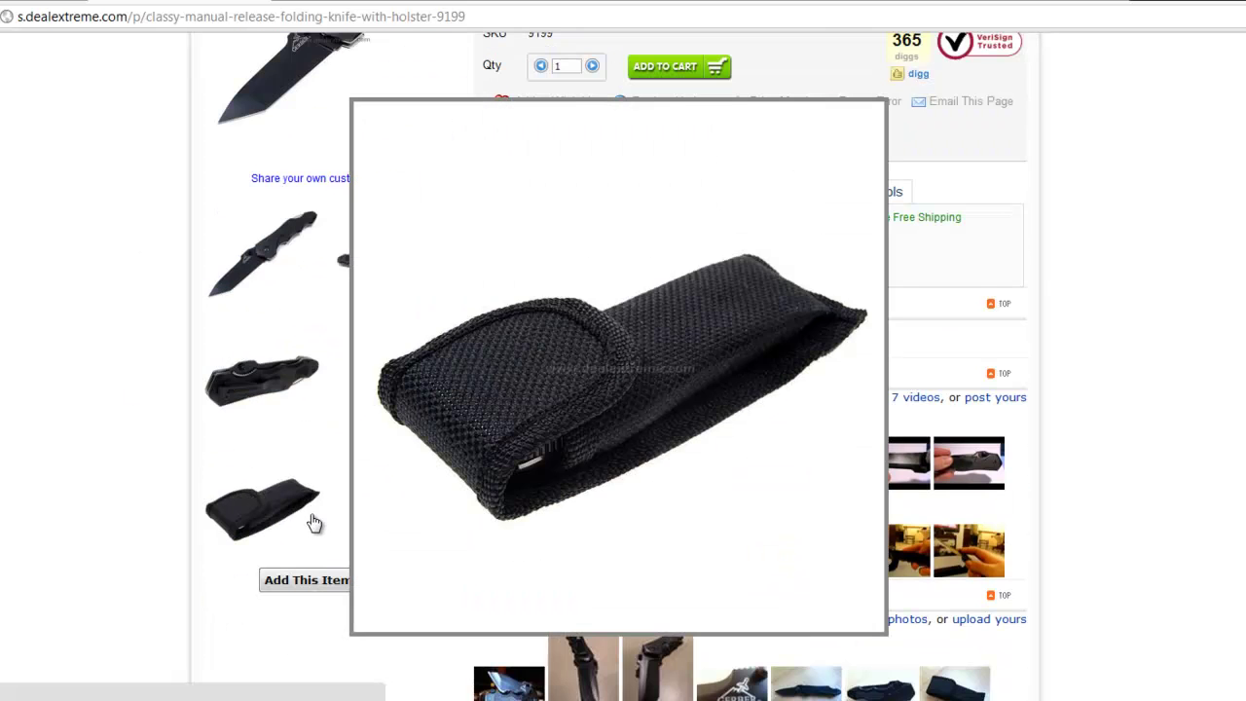
{"action": "scroll", "coordinate": [75, 349], "scroll_direction": "up", "scroll_amount": 6}
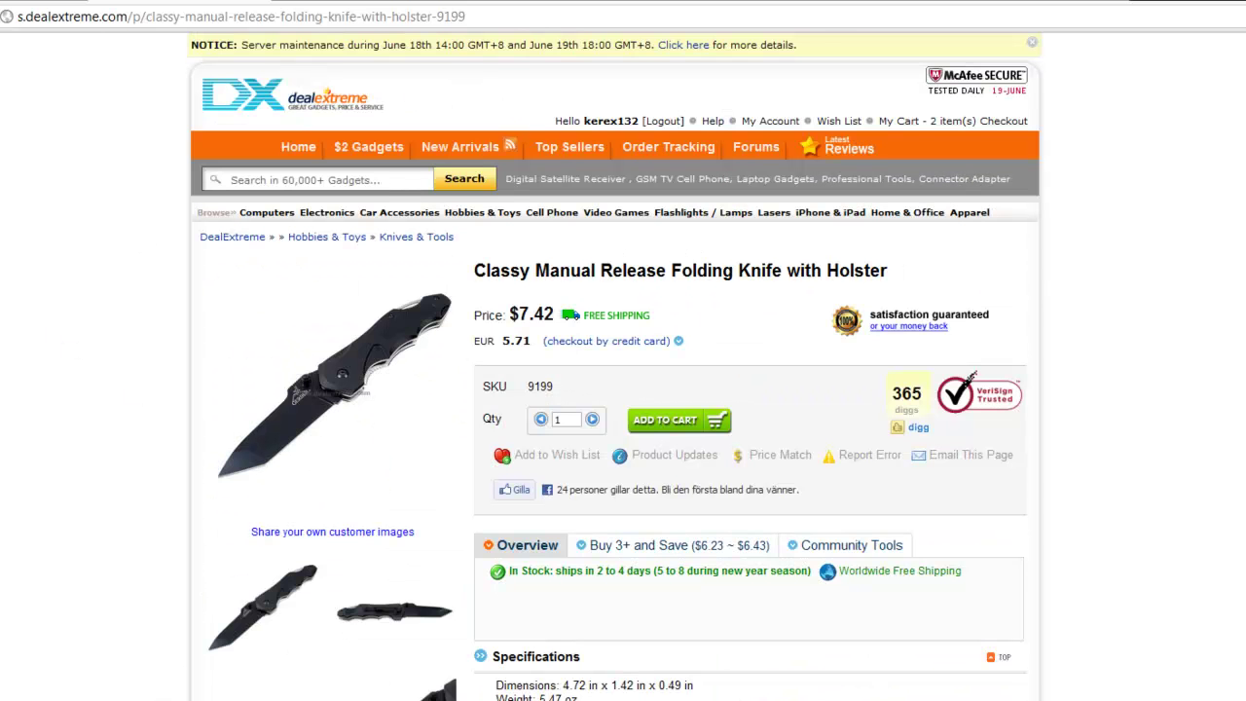
Open the Mini Fire Extinguisher Style Butane Lighter product page ($2.32)
{"action": "left_click", "coordinate": [390, 386]}
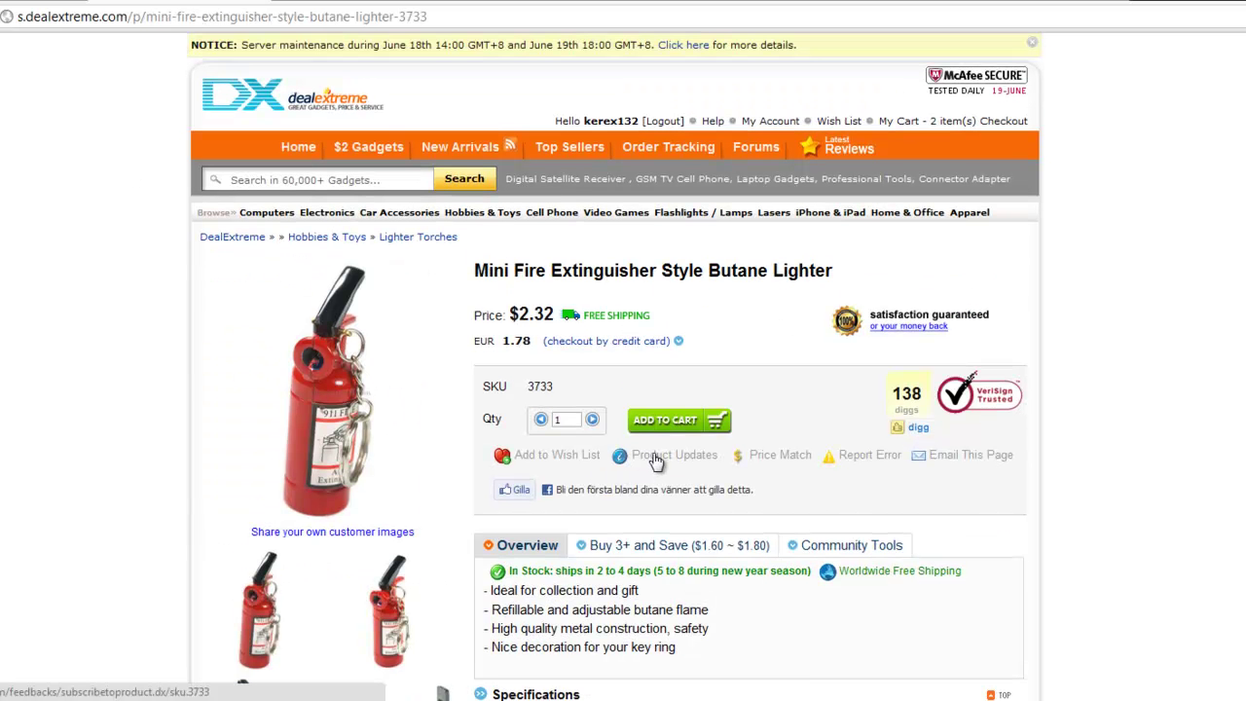
{"action": "scroll", "coordinate": [657, 461], "scroll_direction": "down", "scroll_amount": 3}
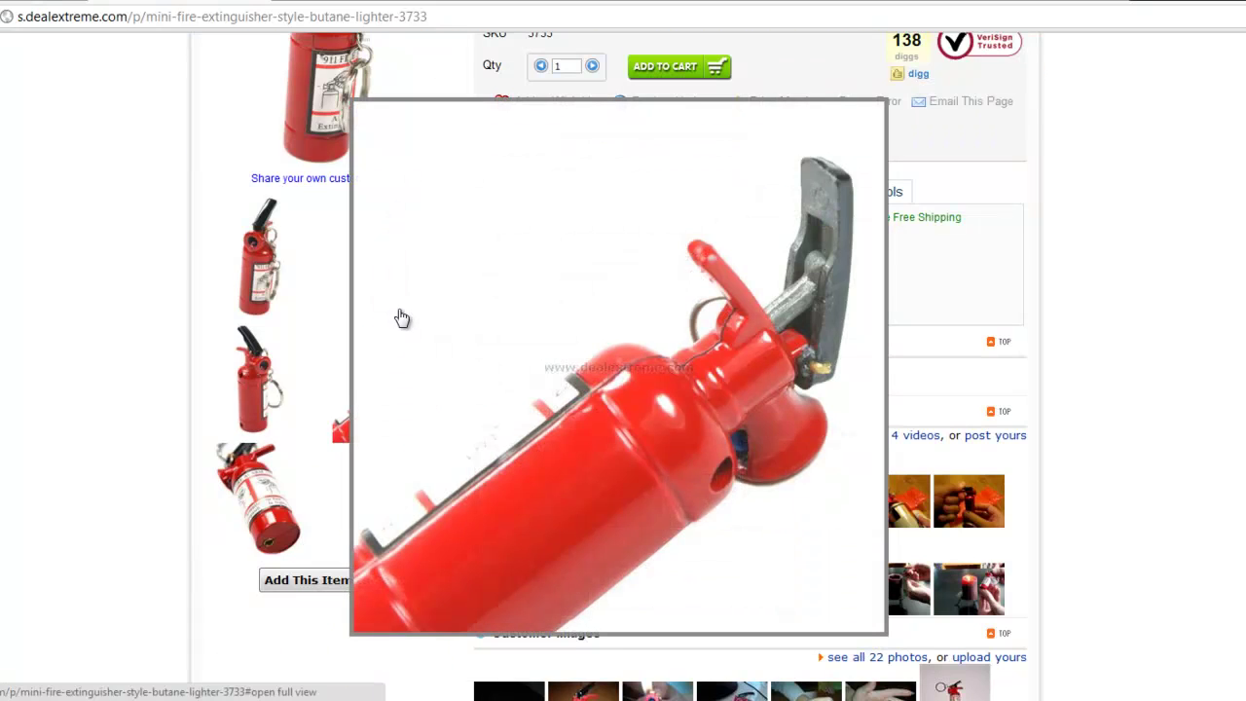